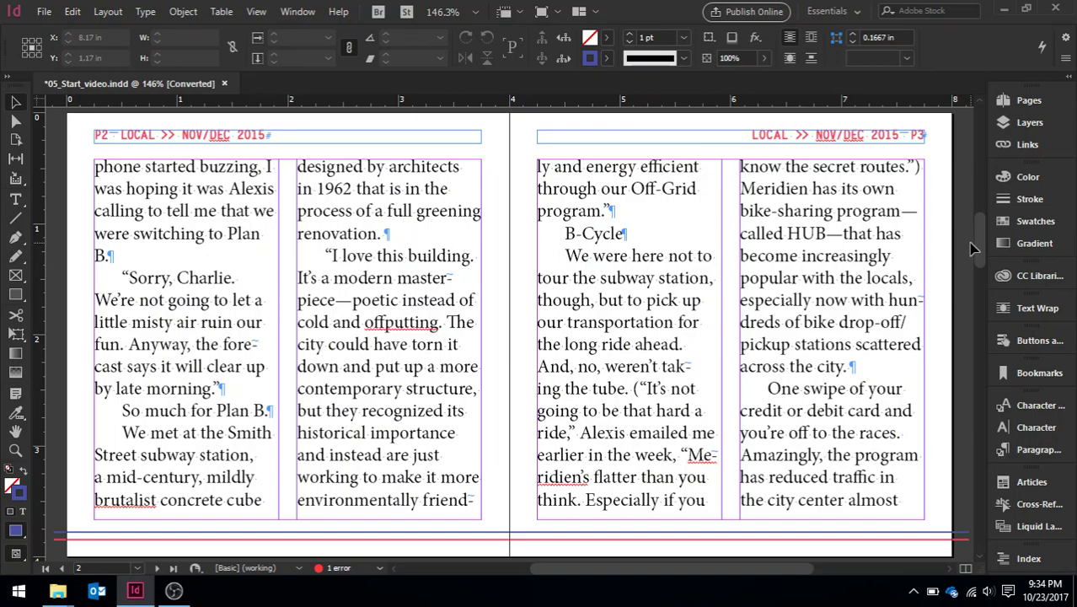
- Apply the Body Paragraphs style from the Body Text group to the entire threaded article story
mouse_move(983, 245)
mouse_down()
mouse_move(986, 166)
mouse_move(989, 435)
mouse_move(989, 243)
mouse_up()
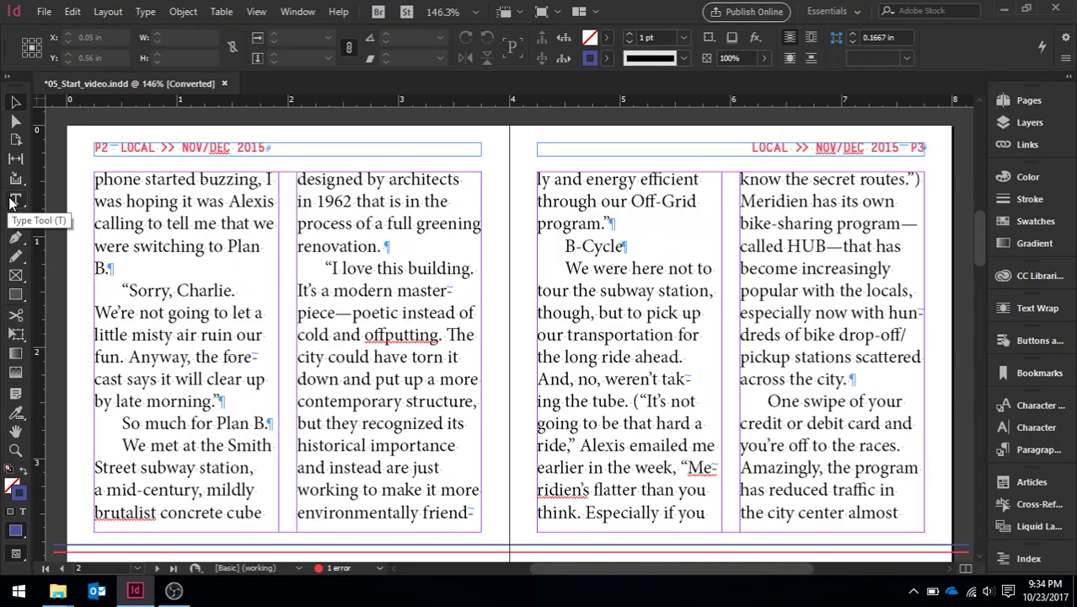
double_click(98, 180)
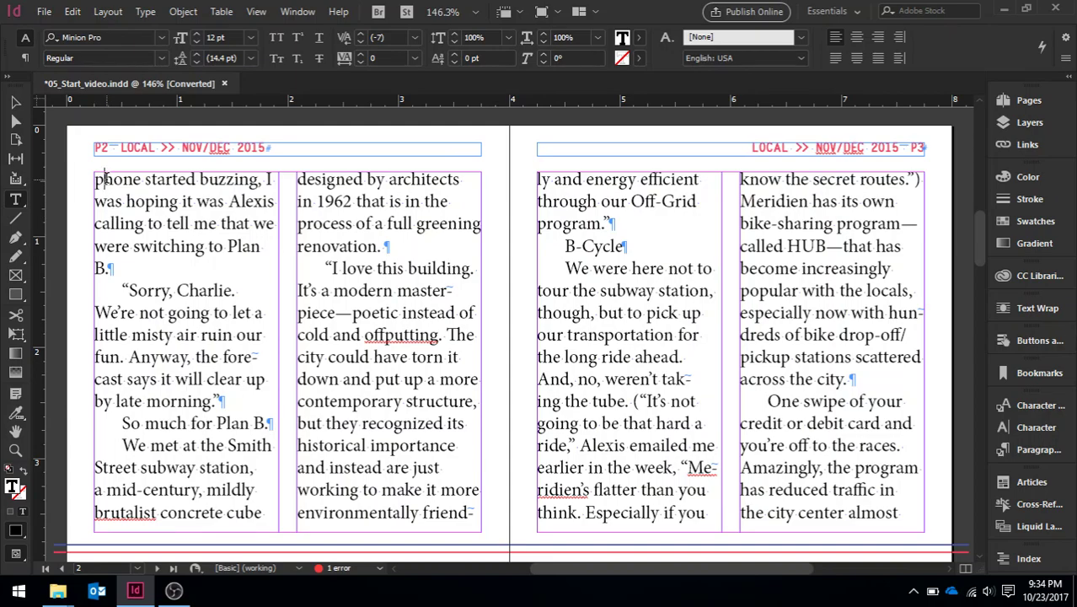
key(ctrl+a)
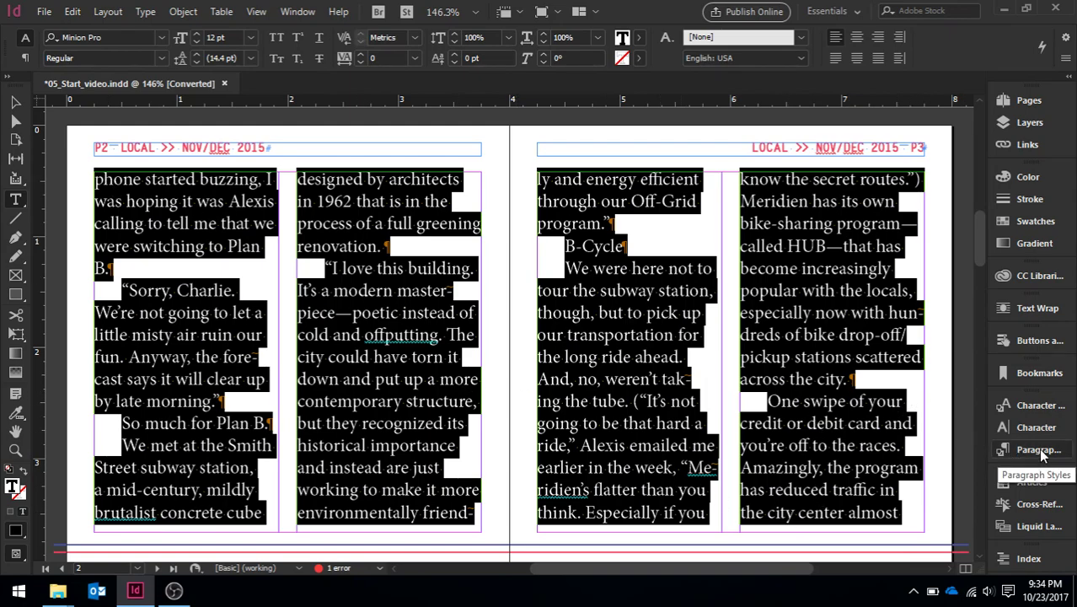
click(1037, 450)
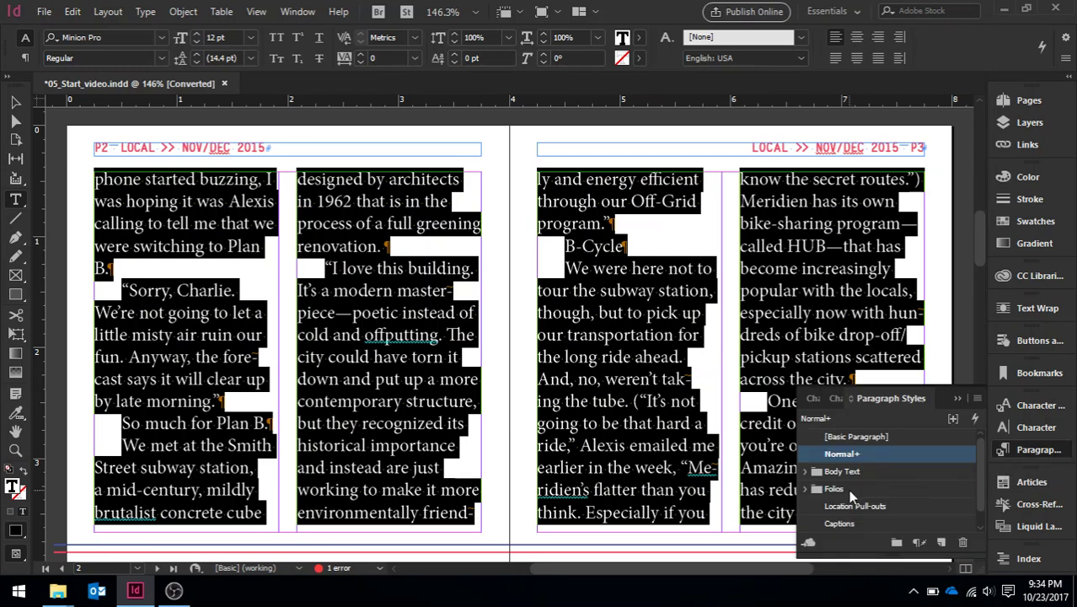
click(805, 471)
drag(980, 463, 979, 477)
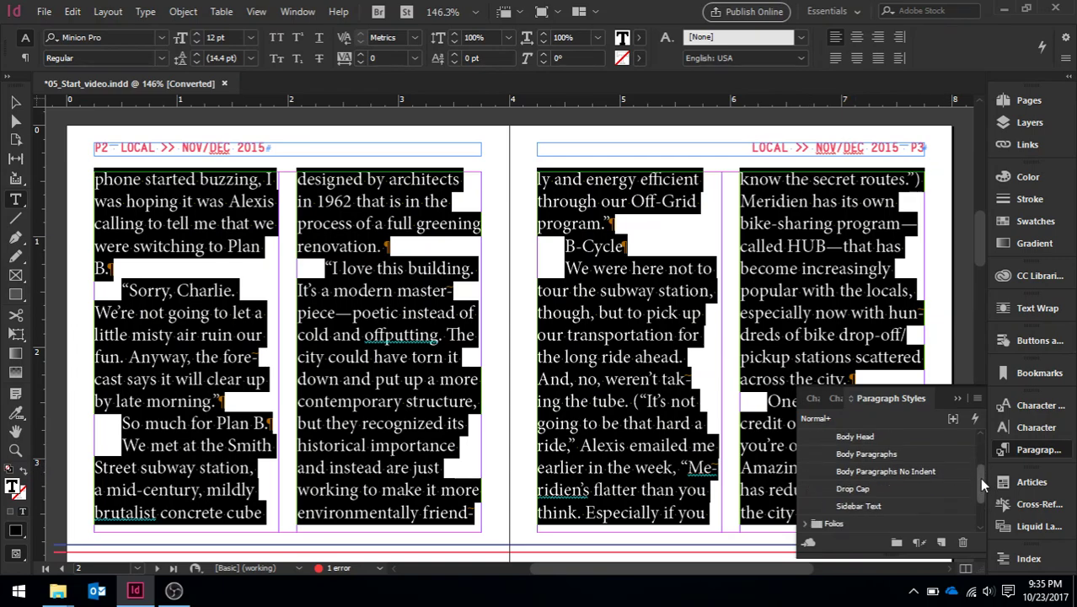
click(853, 454)
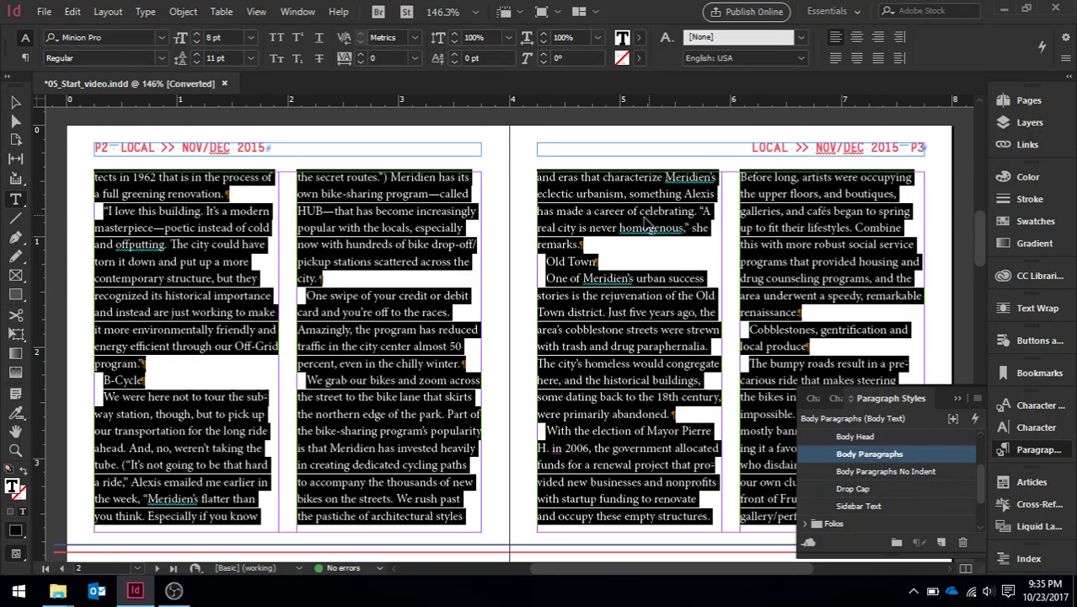
click(102, 193)
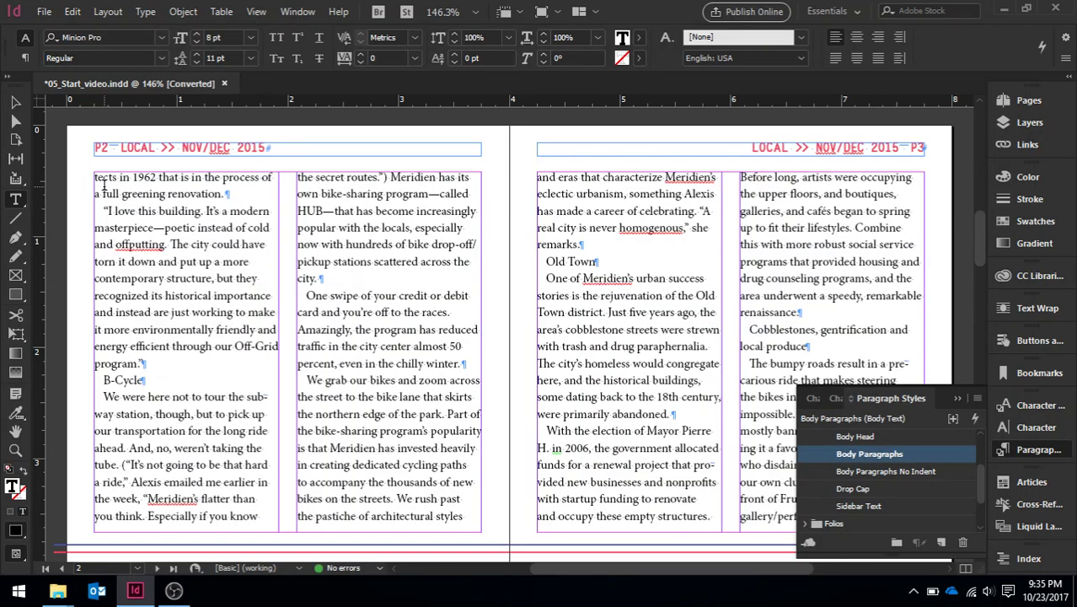
- Apply the Drop Cap paragraph style to the article's opening paragraph, beginning "When I asked Alexis", on page 1
drag(979, 253, 1015, 163)
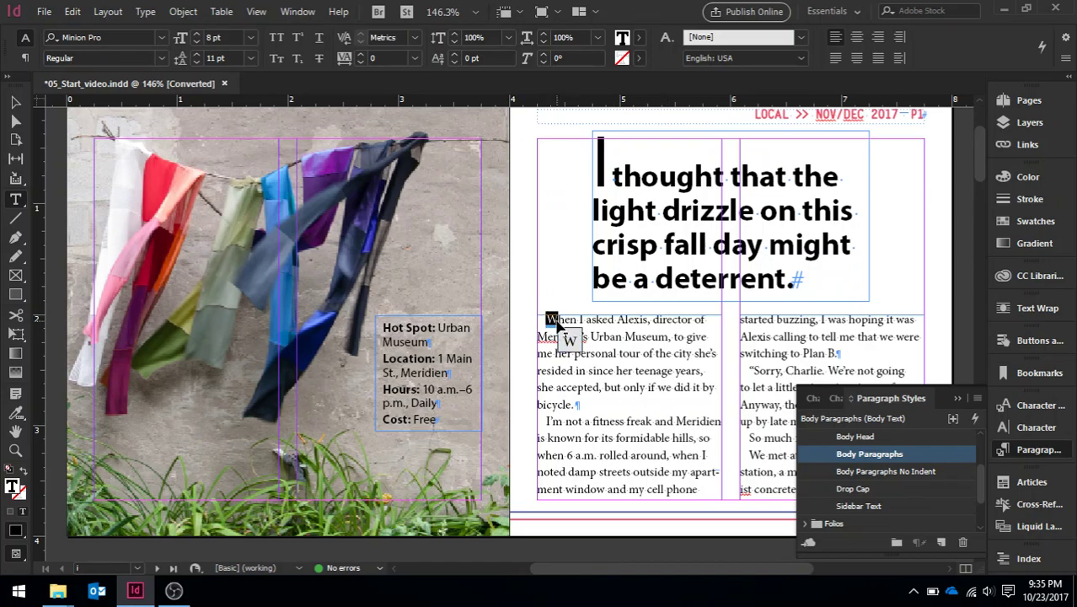
click(853, 489)
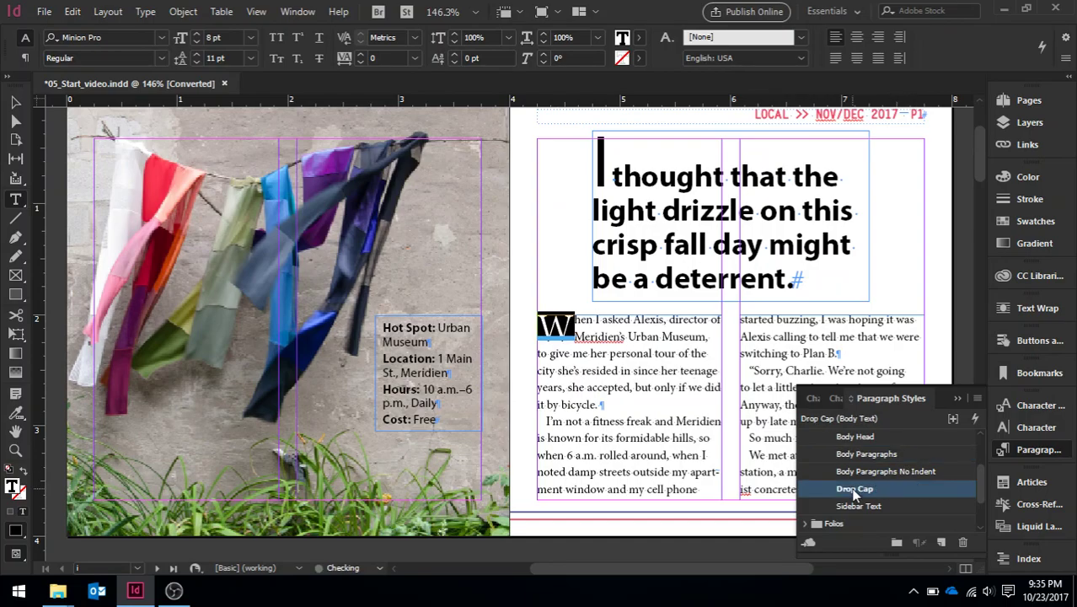
click(575, 323)
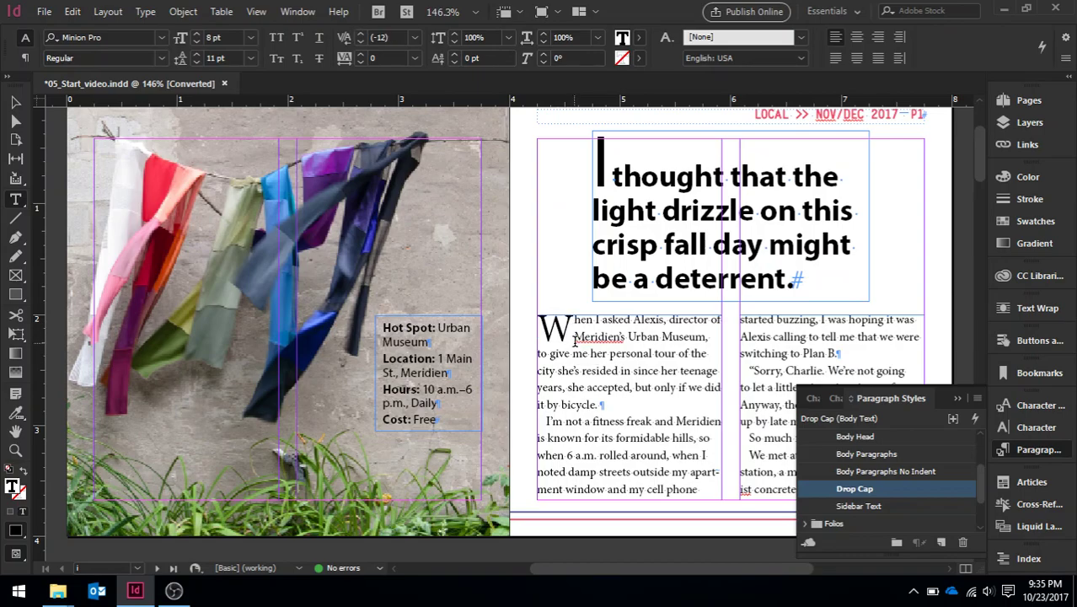
key(ctrl+KP_1)
click(557, 319)
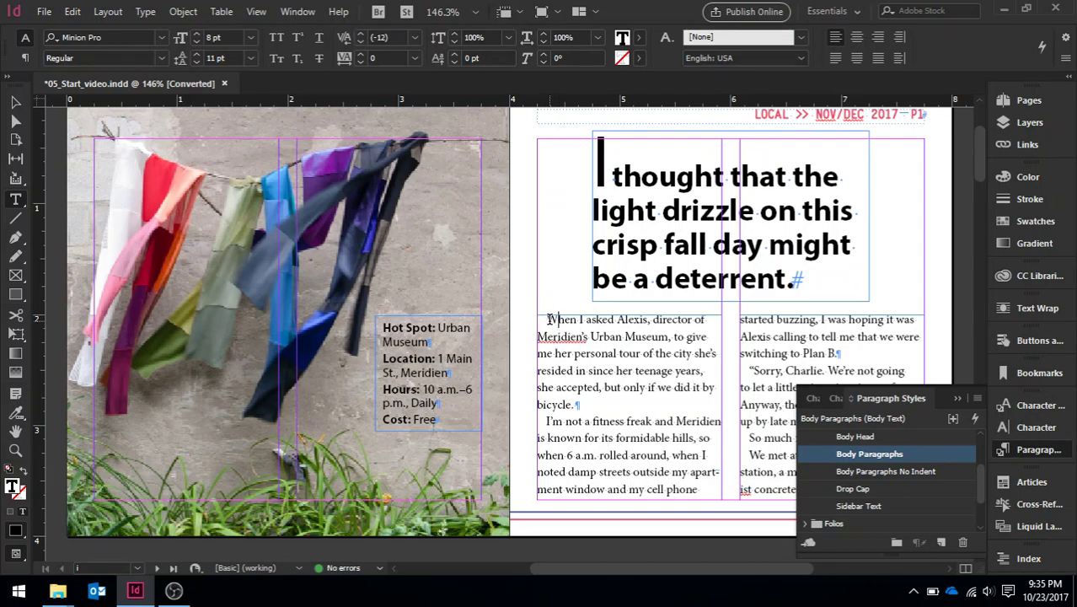
click(855, 488)
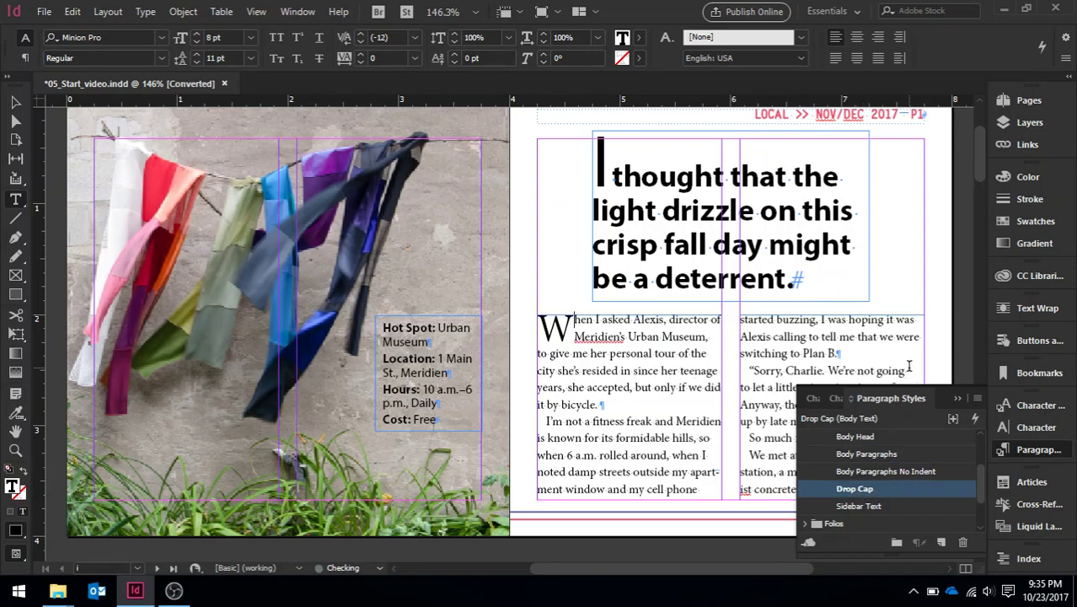
- Apply the Body Head paragraph style to the "B-Cycle" and "Old Town" headings on pages 2 and 3
drag(979, 161, 991, 245)
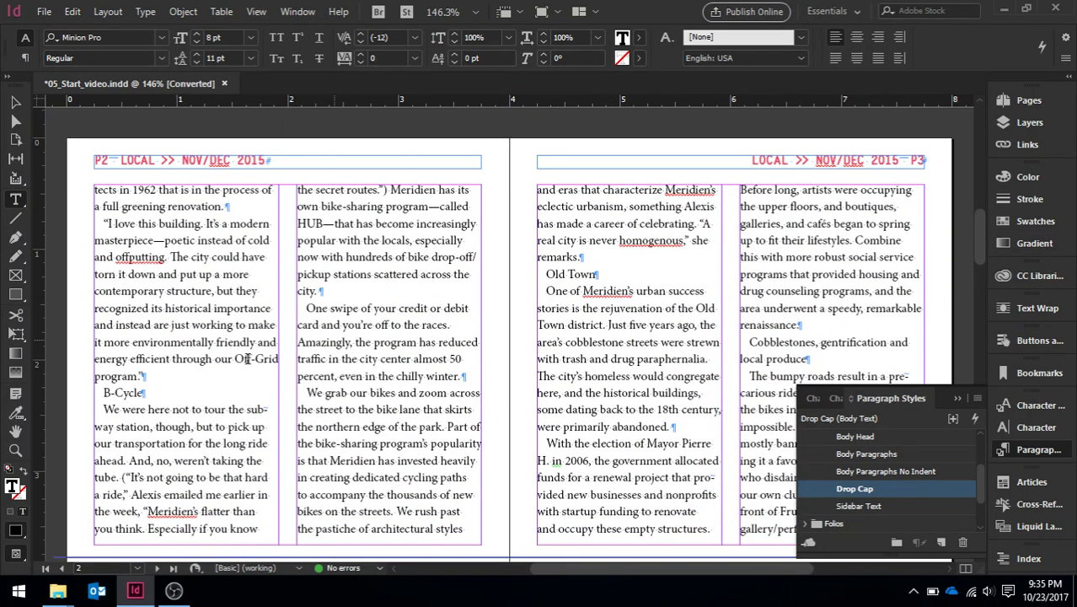
drag(152, 394, 101, 392)
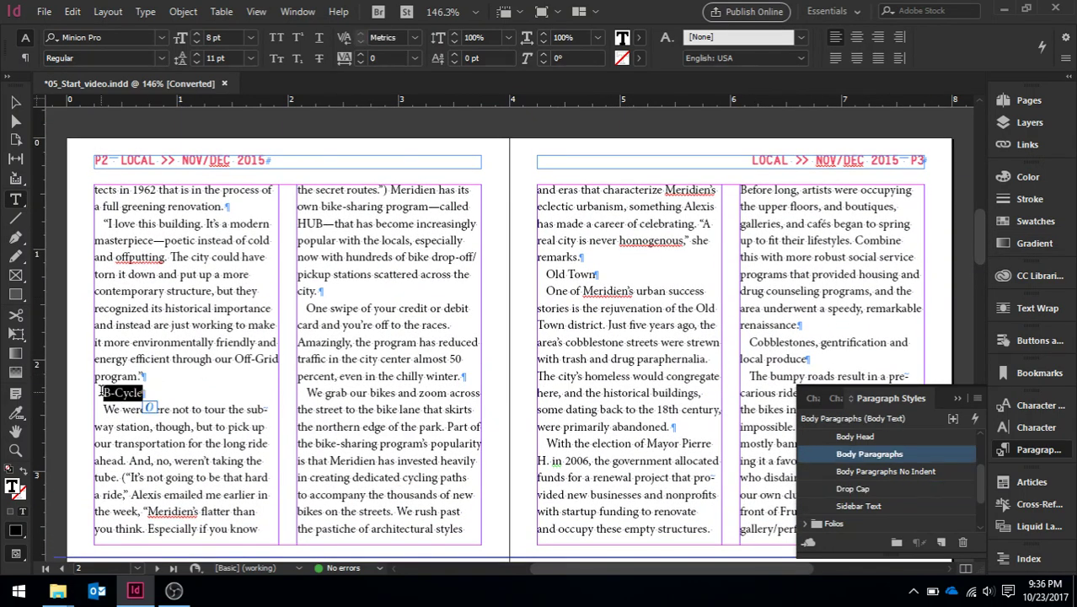
click(857, 436)
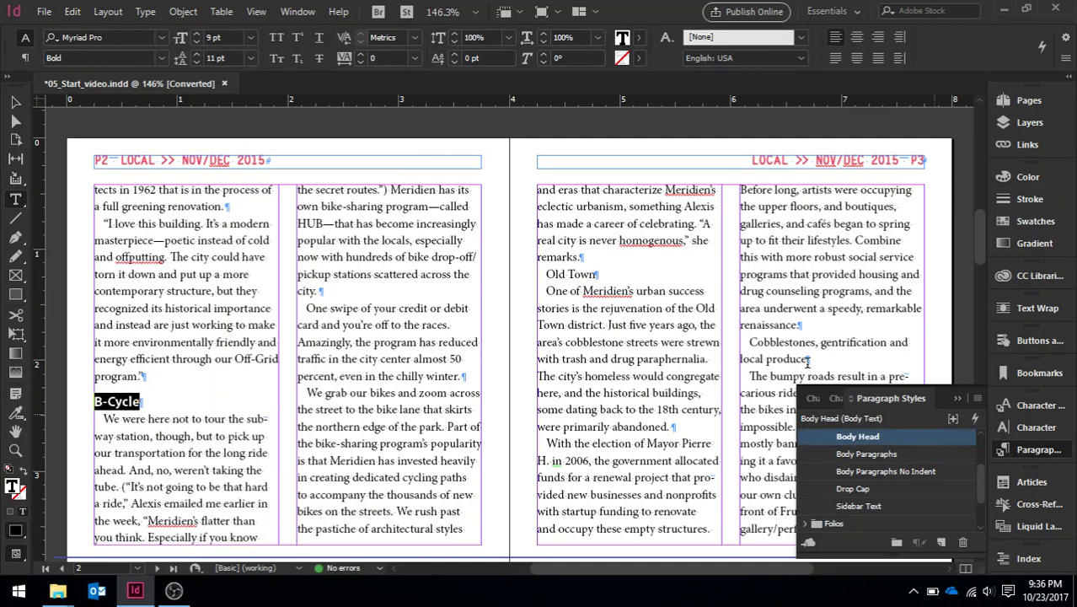
click(145, 11)
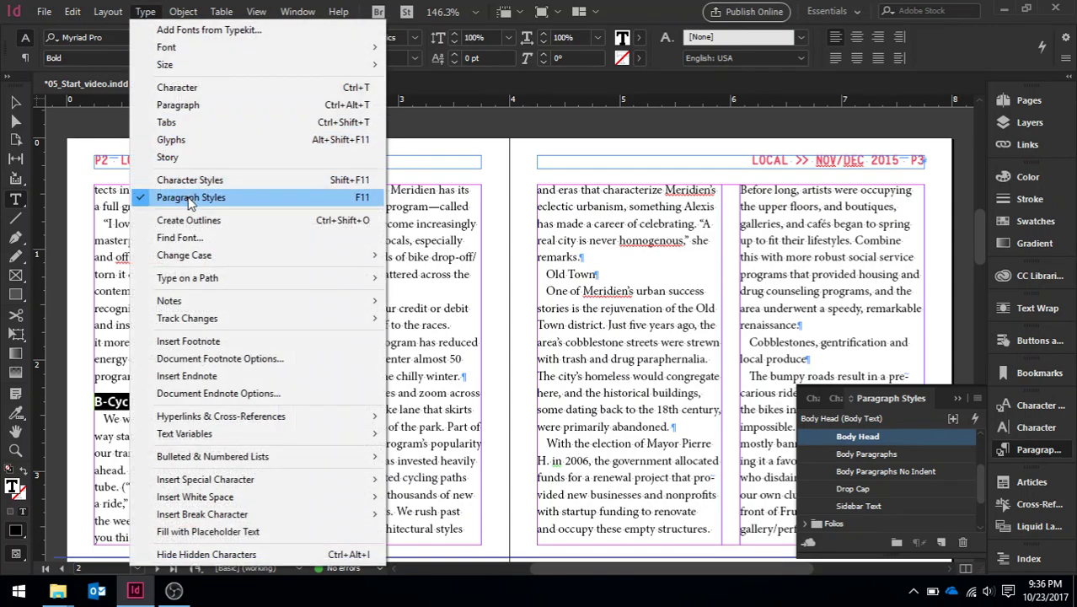
click(143, 12)
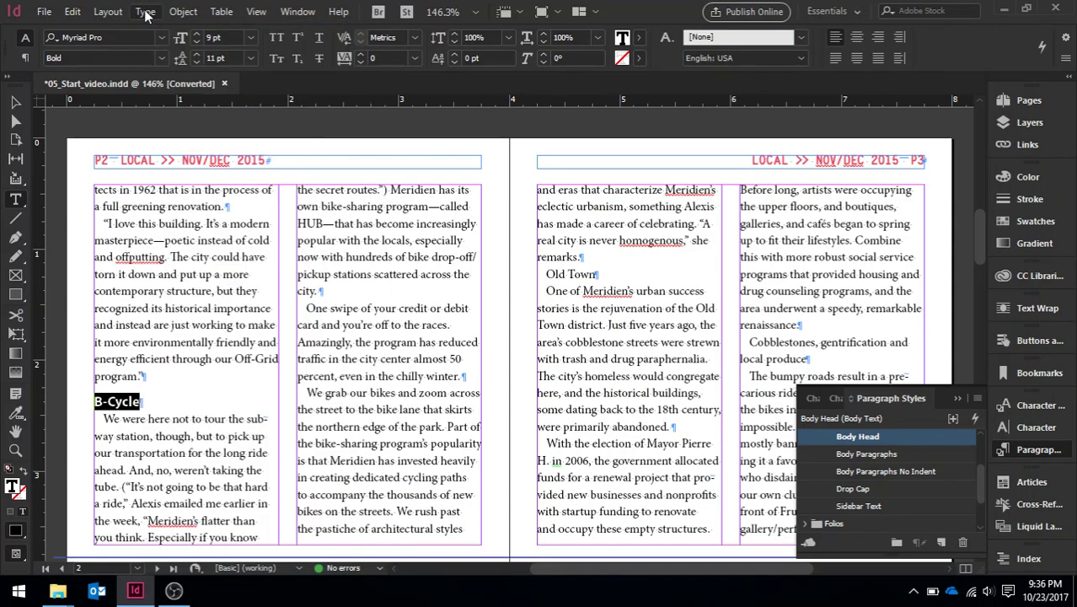
click(609, 273)
drag(600, 274, 546, 275)
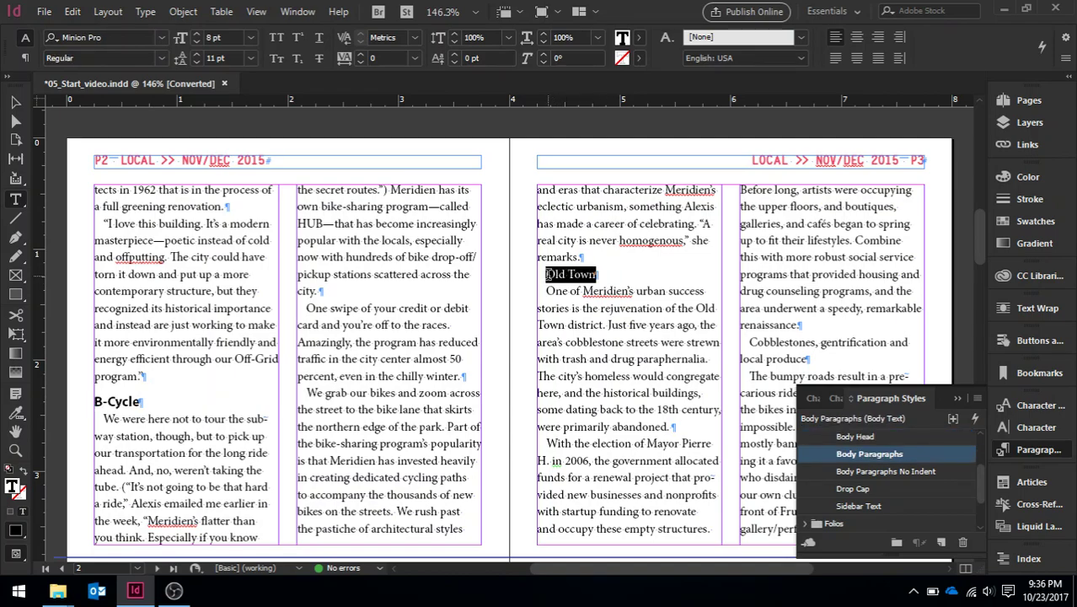
click(851, 436)
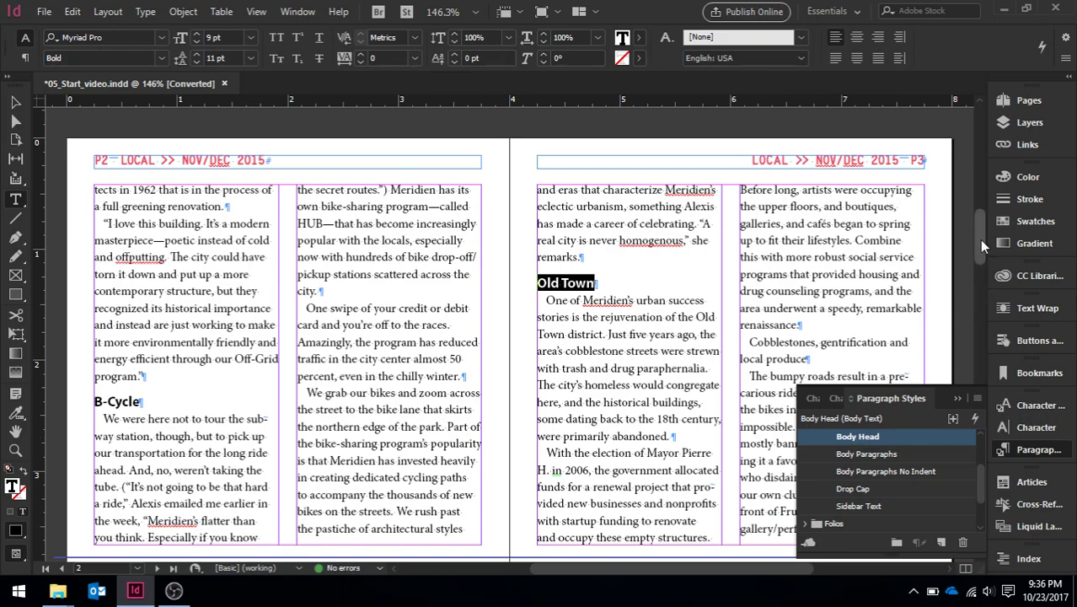
- Apply the Body Head paragraph style to the "Farmers Market" heading on page 4
drag(980, 239, 981, 335)
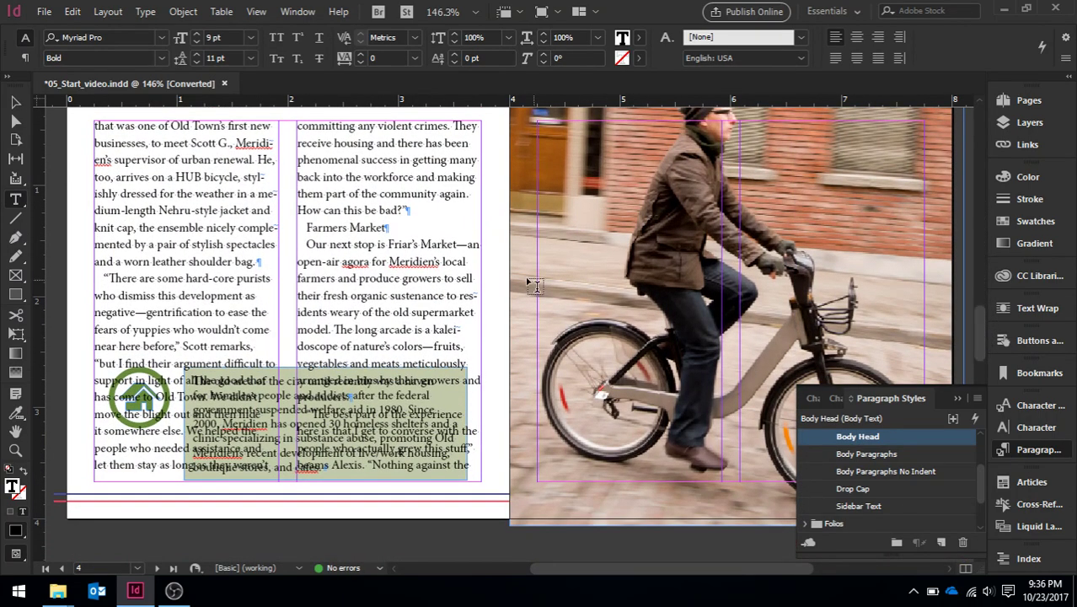
drag(401, 228, 298, 228)
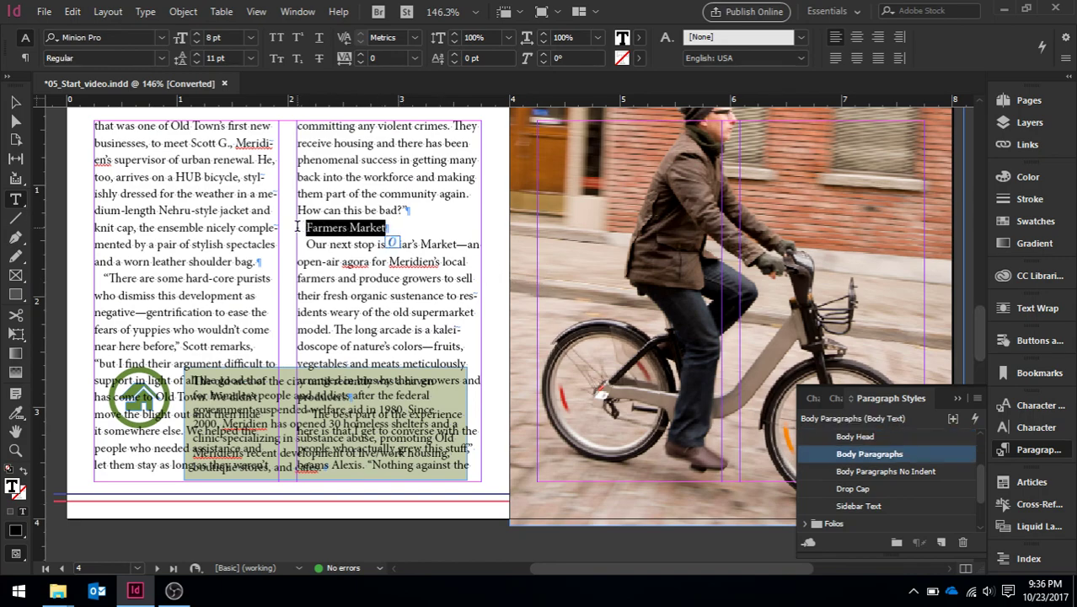
click(855, 437)
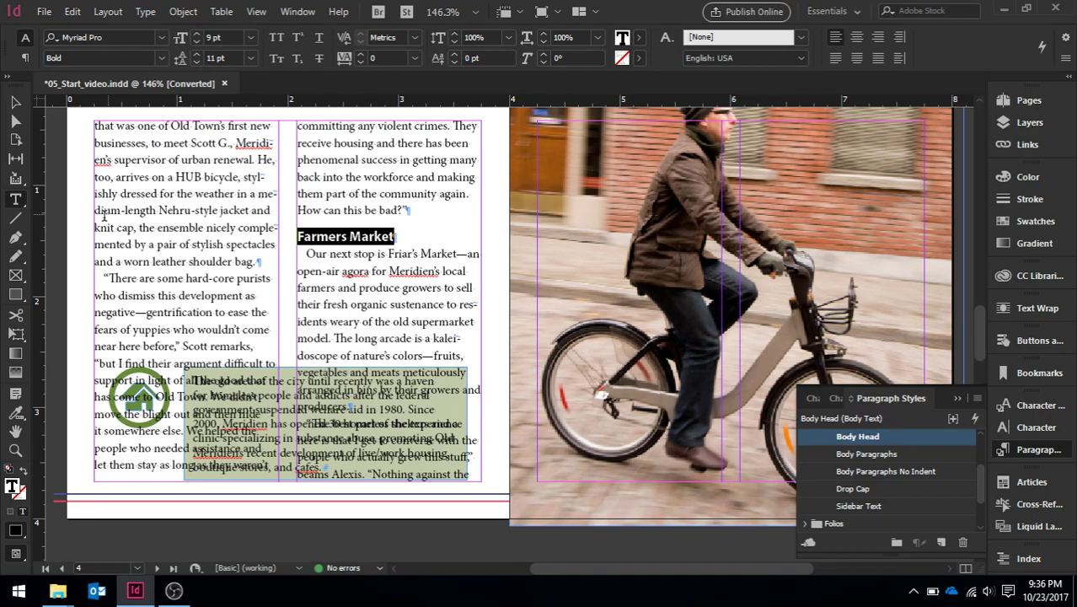
click(89, 239)
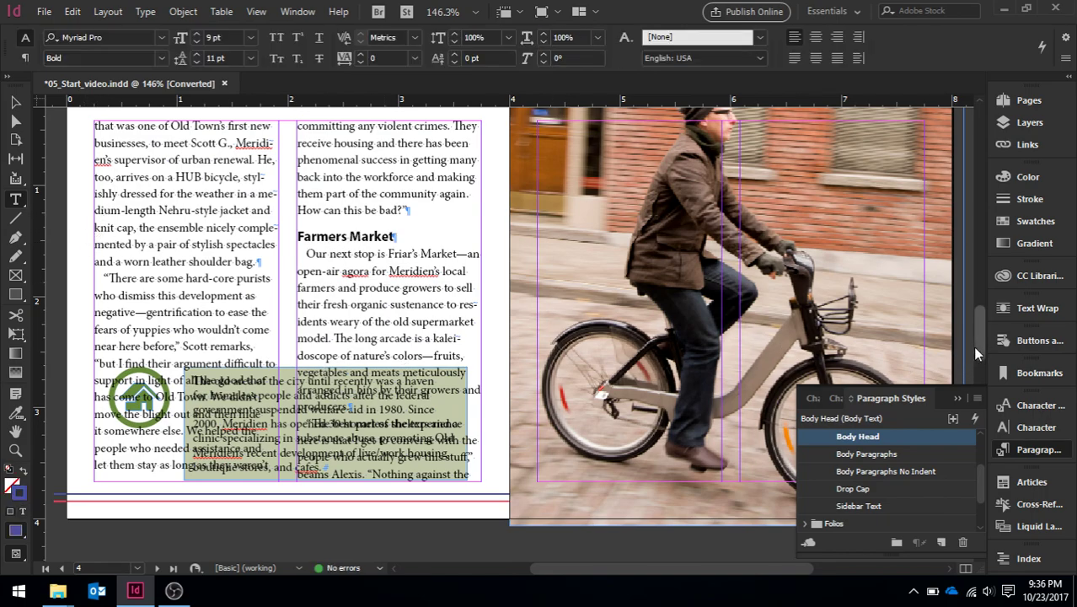
- Shorten both text frames on page 4 from below to about 2.18 in high, ending above the green sidebar
scroll(977, 342, up, 2)
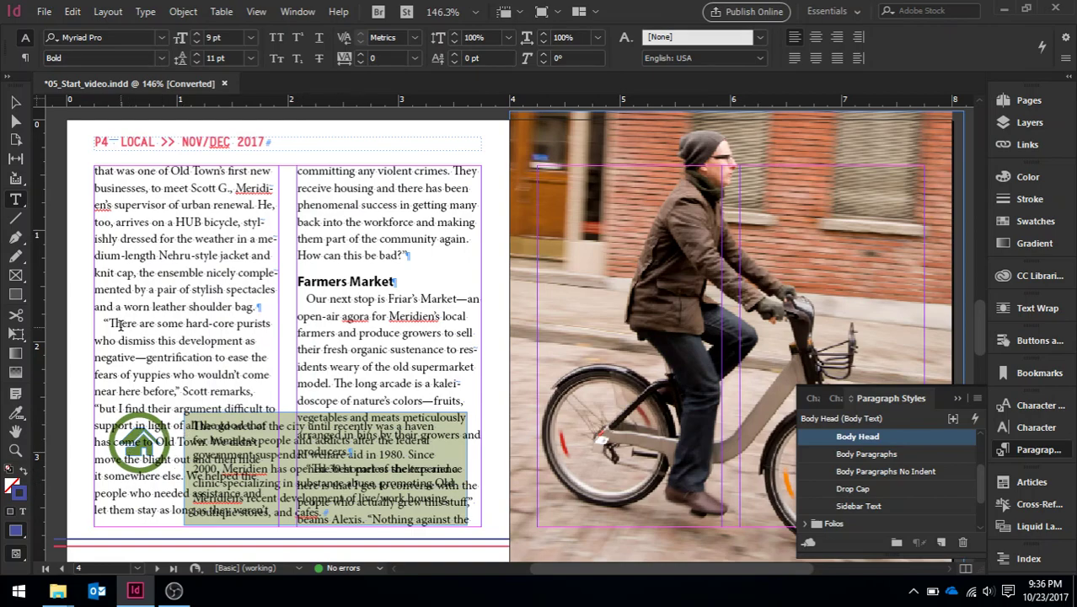
click(14, 103)
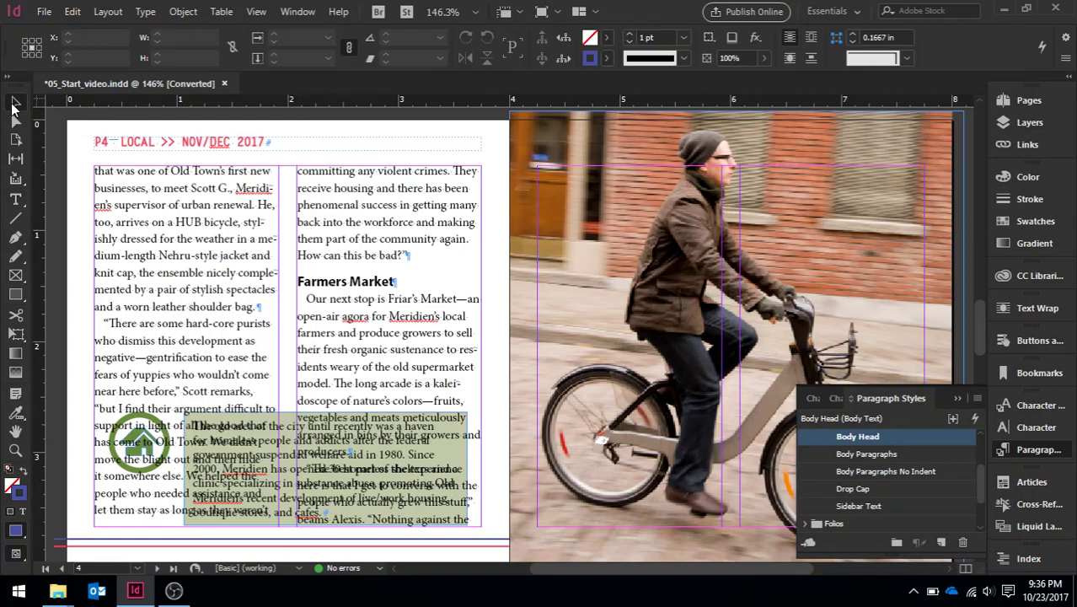
click(117, 285)
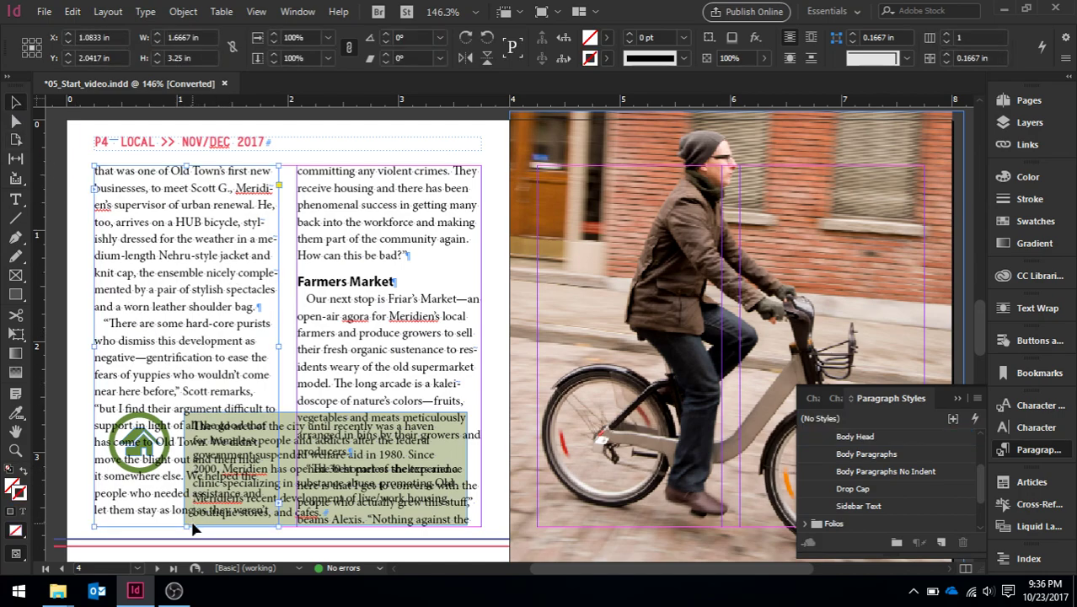
drag(185, 528, 183, 407)
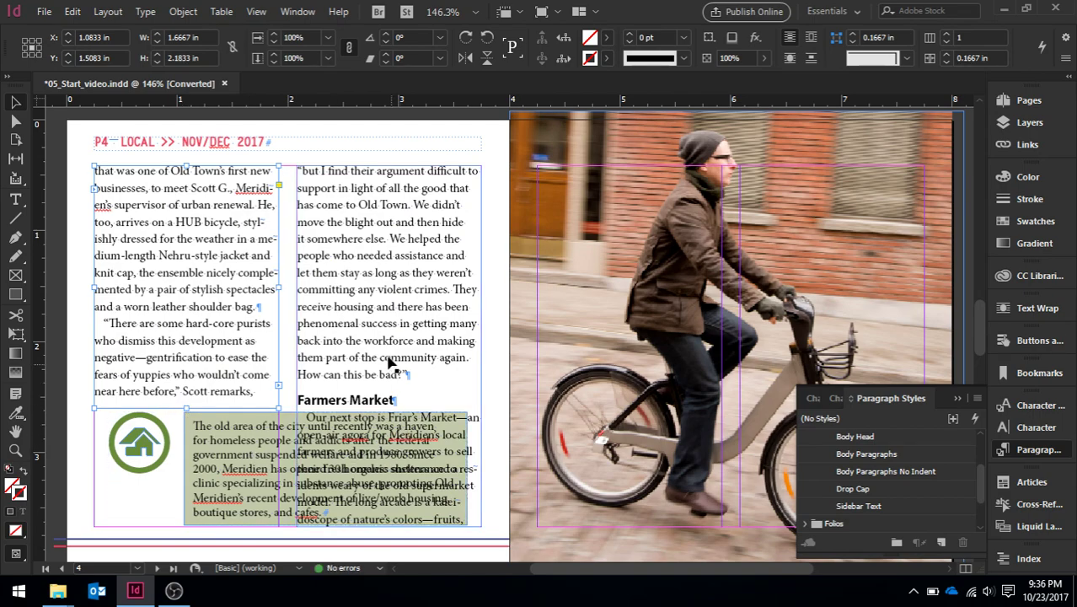
click(377, 331)
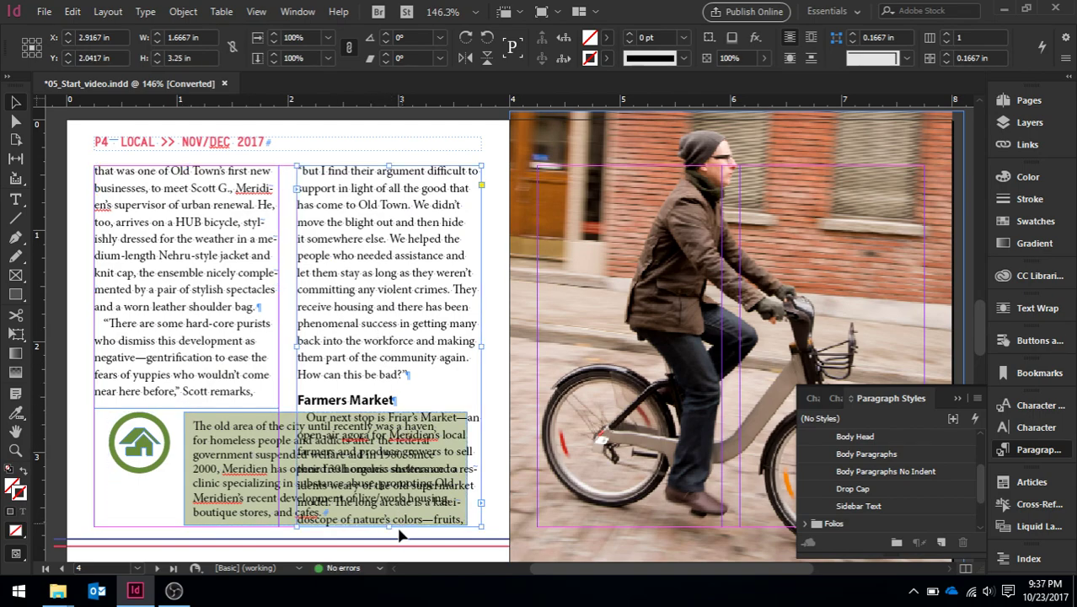
drag(389, 527, 392, 408)
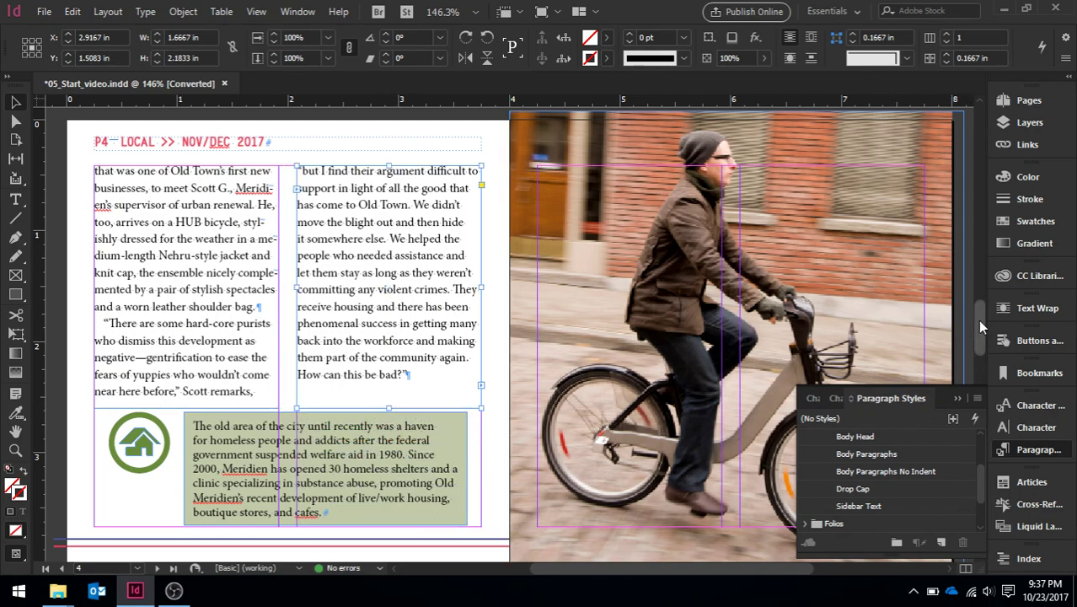
- Shorten the first column's text frame on page 6 from below to about 2.40 in high, ending above the pink sidebar
drag(977, 320, 993, 409)
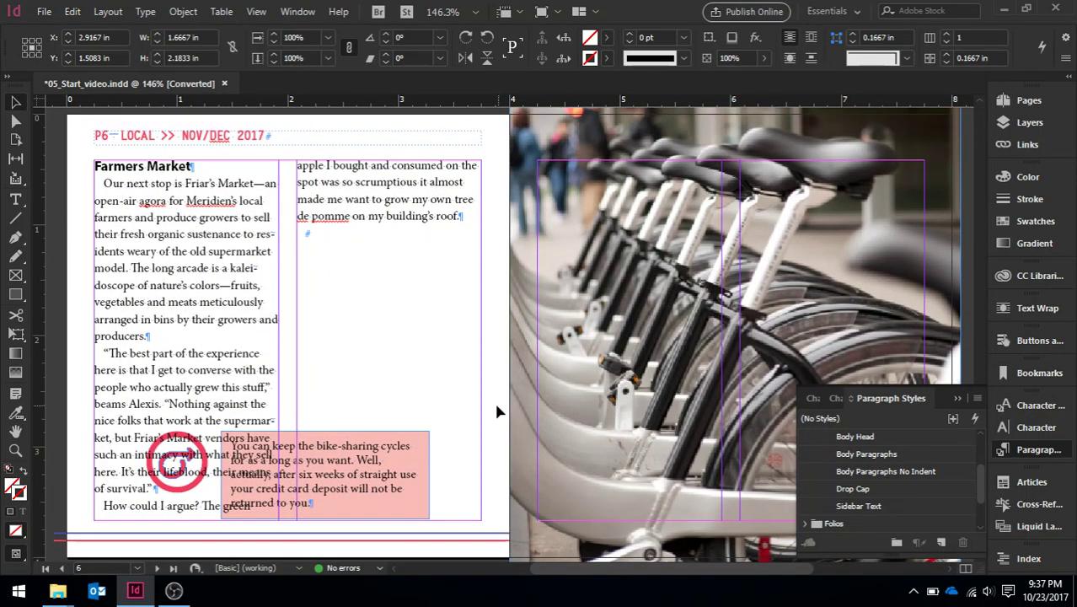
click(218, 354)
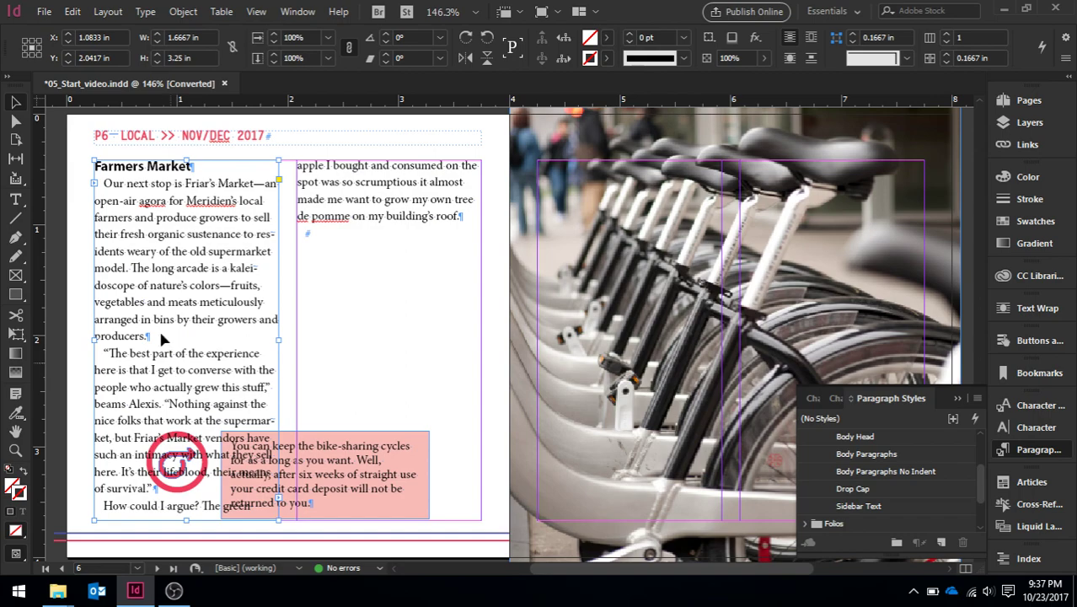
drag(186, 520, 188, 427)
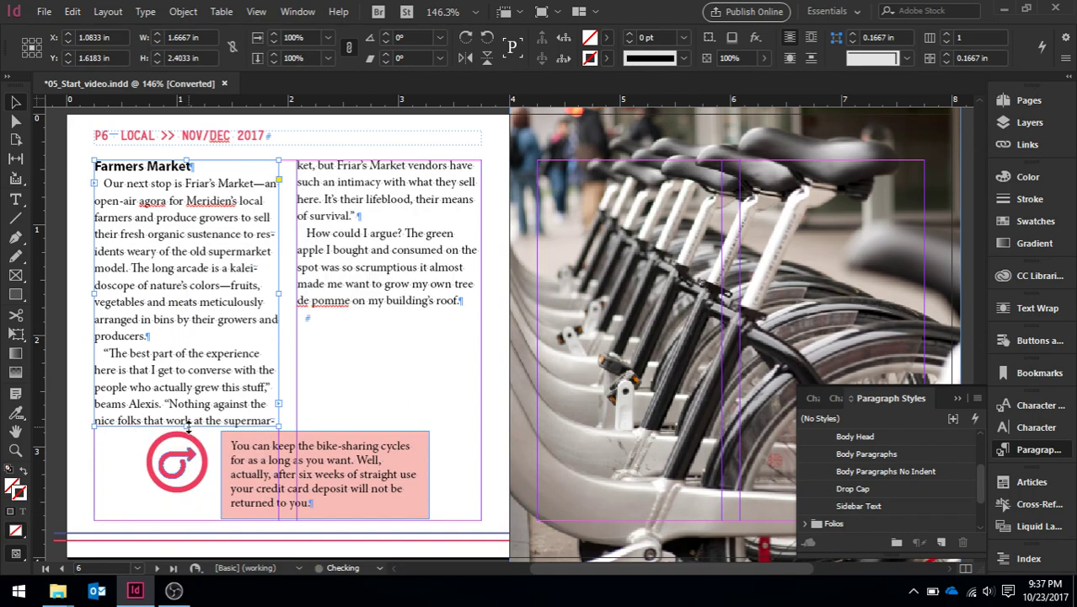
click(408, 366)
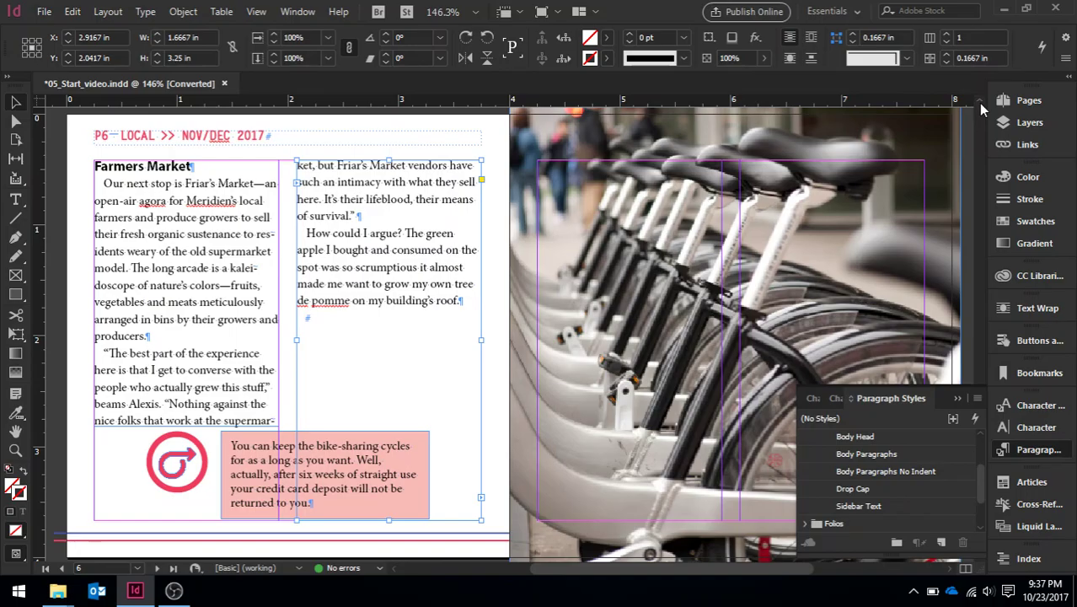
- Create a text frame about 1.75 × 0.58 in on the pasteboard below page 1 and enter "Bikes continued on"
scroll(979, 101, up, 15)
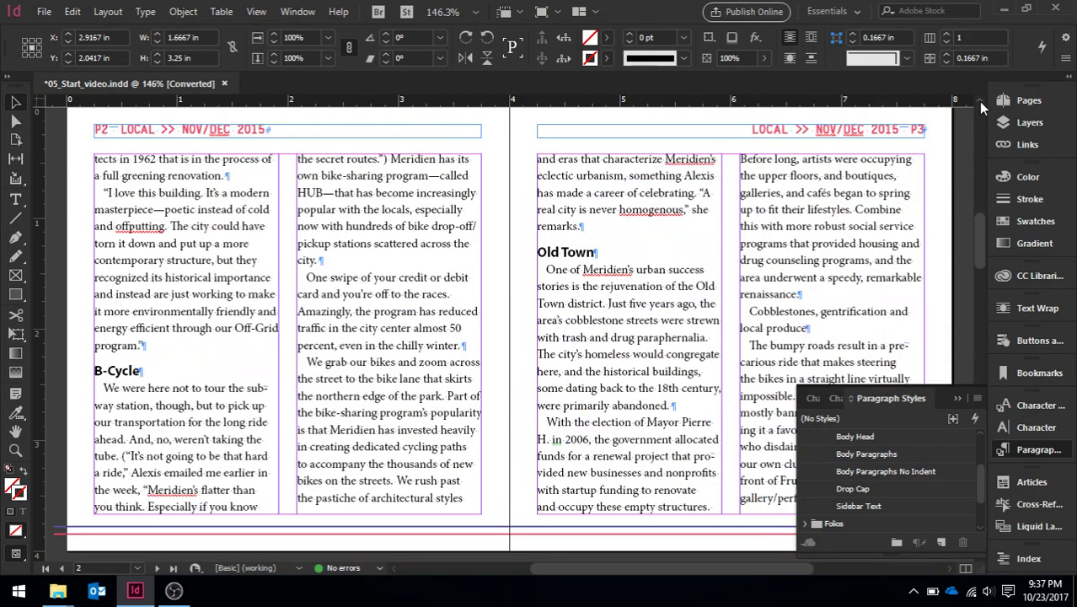
drag(980, 226, 976, 122)
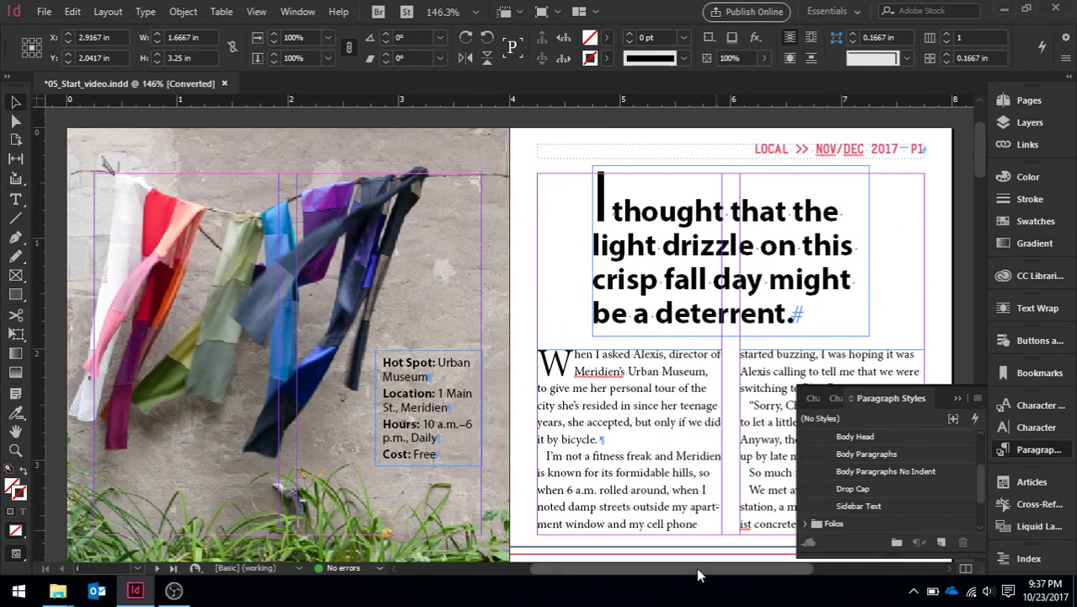
drag(696, 573, 776, 573)
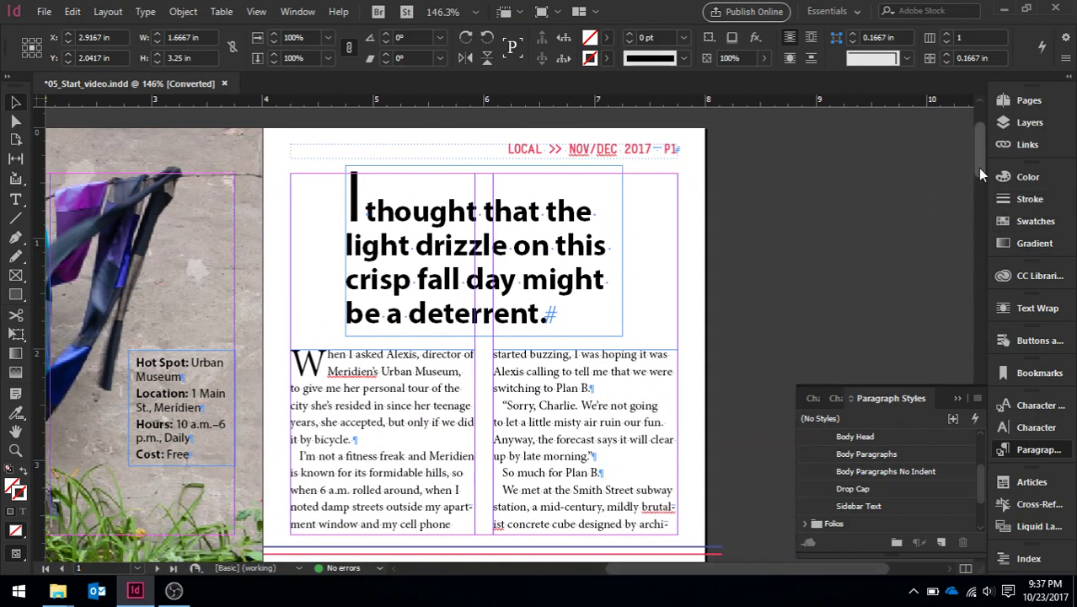
drag(978, 170, 982, 190)
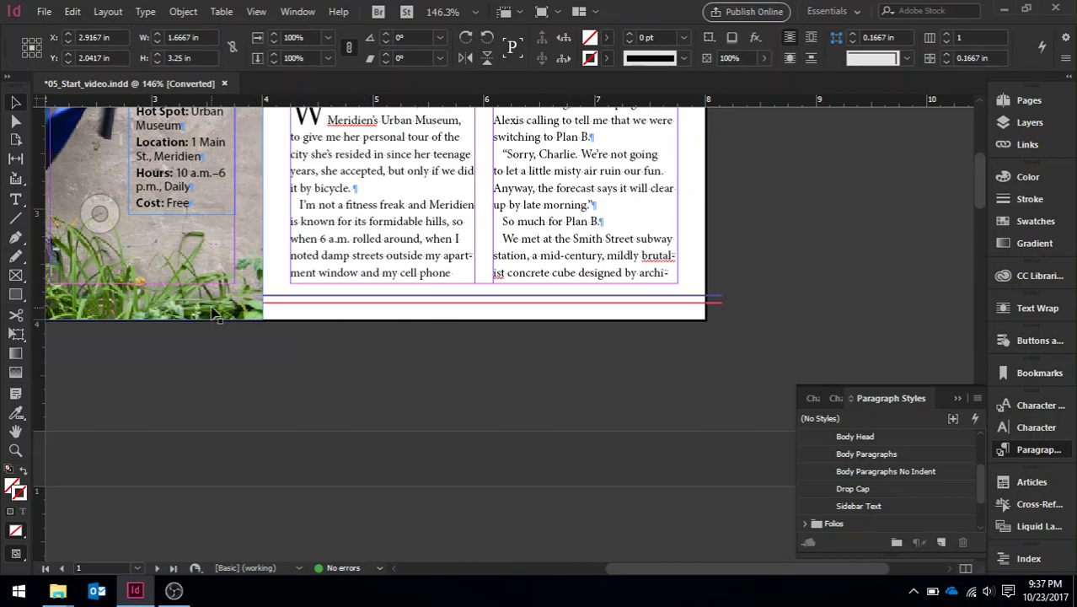
click(17, 199)
drag(597, 332, 789, 393)
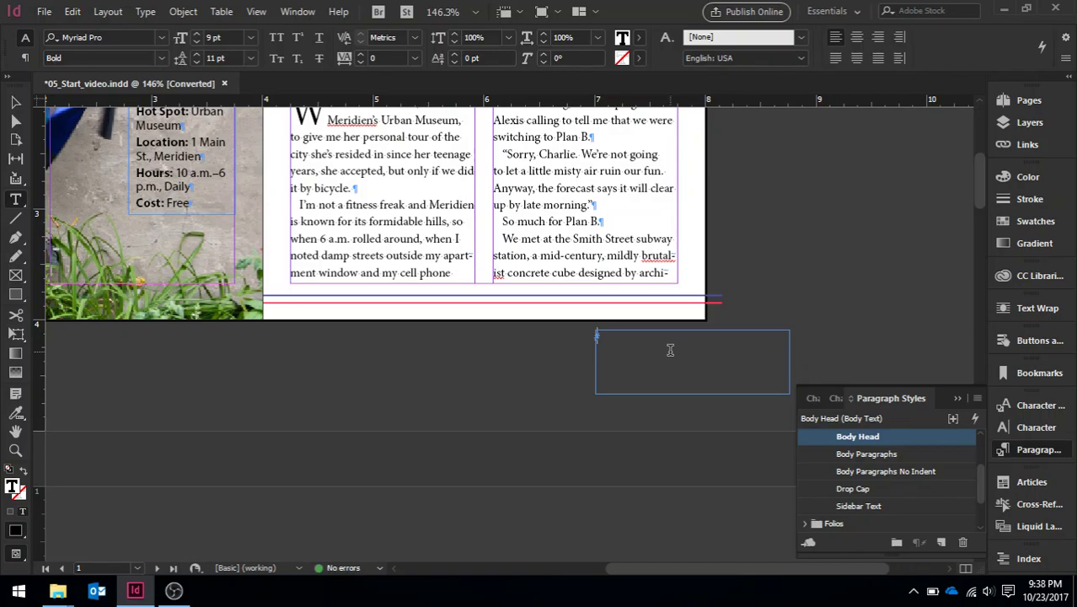
text(Bikes conti)
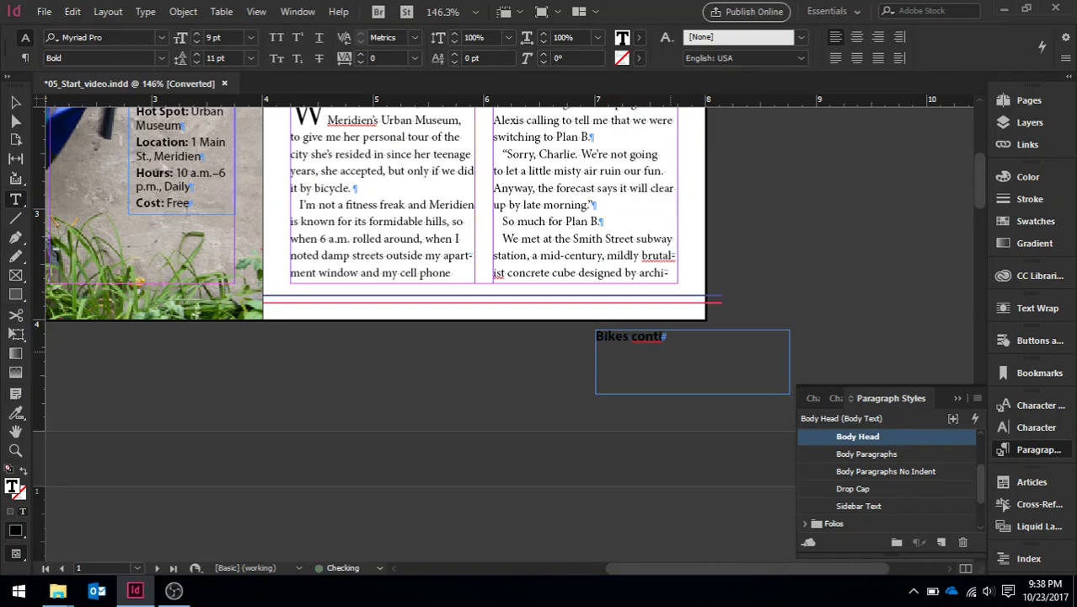
text(nued on)
- Insert a Next Page Number marker after "Bikes continued on" and move the frame against the bottom of page 1's second column
right_click(729, 337)
mouse_move(759, 380)
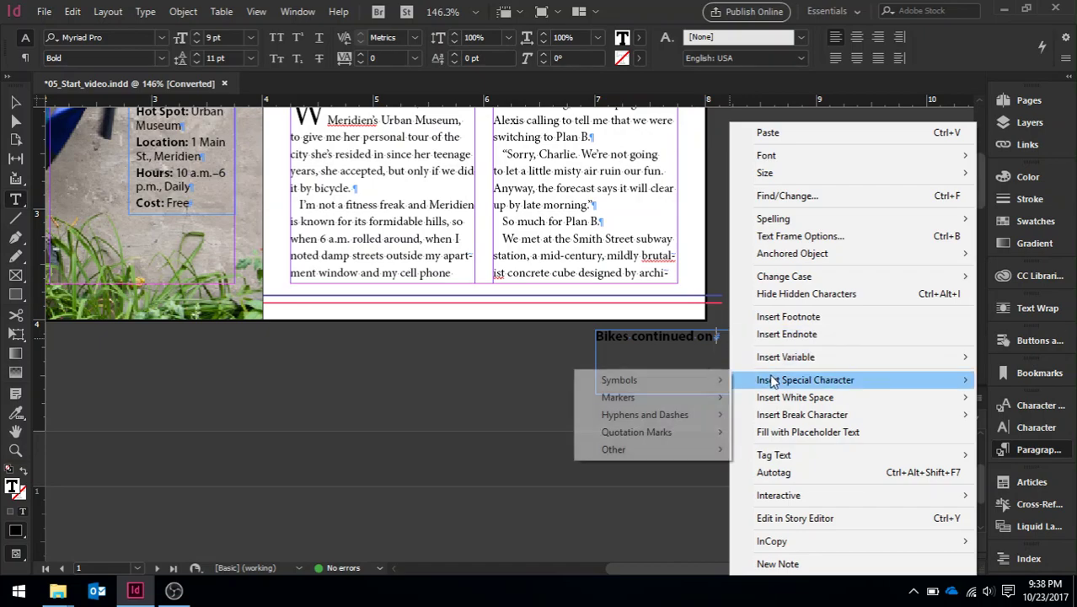
mouse_move(632, 399)
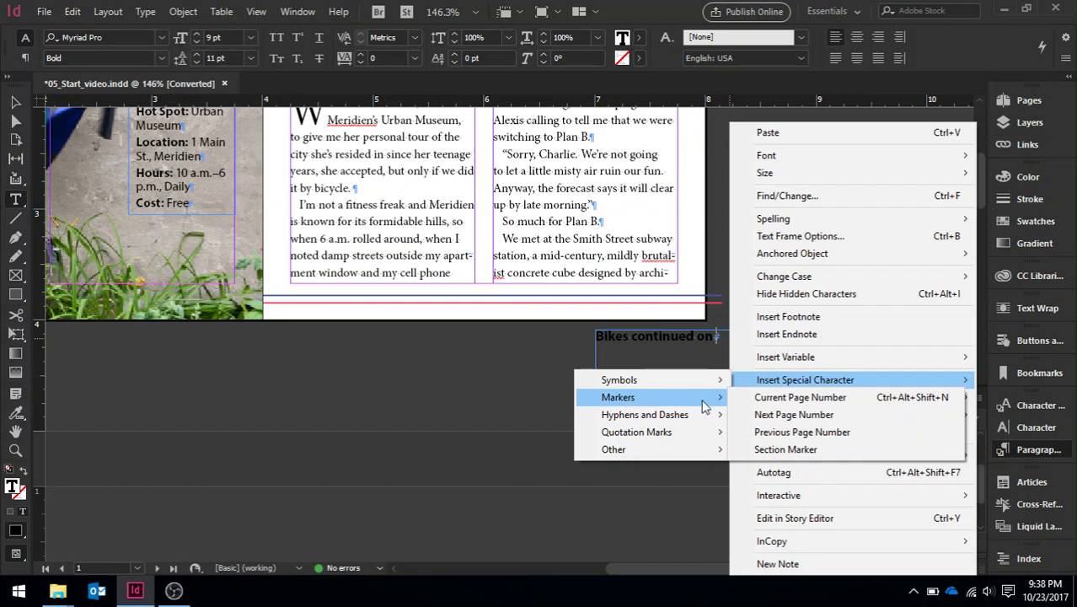
click(822, 422)
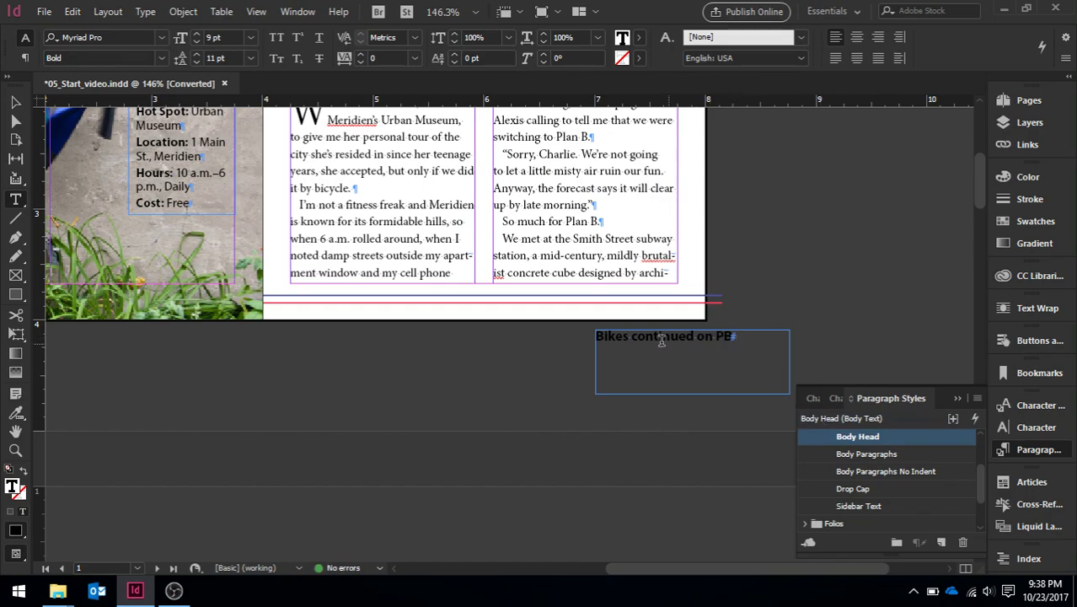
click(16, 101)
mouse_move(666, 344)
mouse_down()
mouse_move(609, 305)
mouse_move(558, 297)
mouse_up()
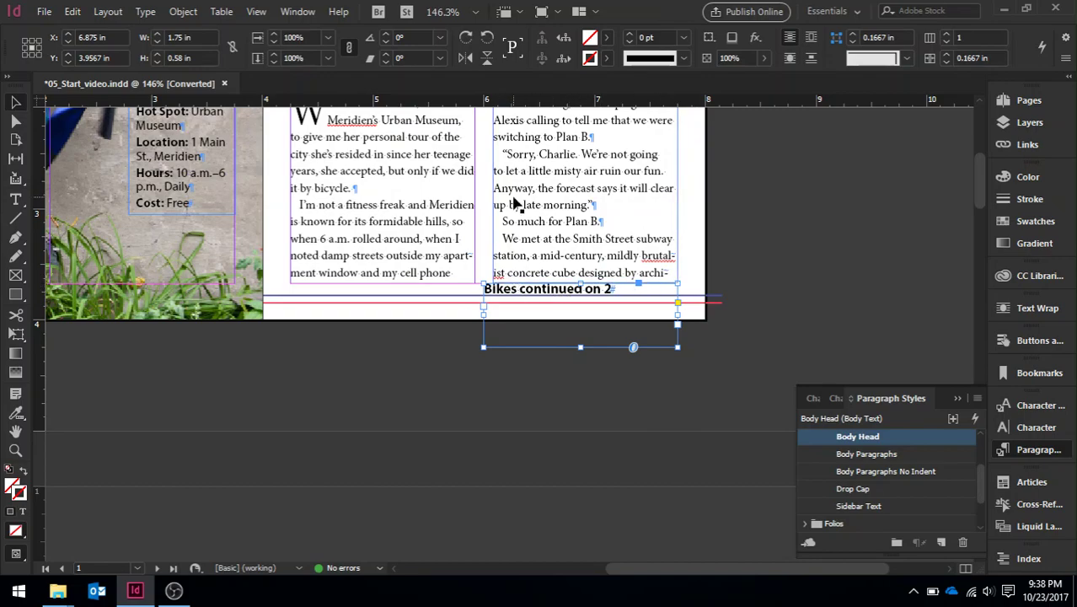
- Apply the Continued From/To Line paragraph style to the "Bikes continued on" line on page 1
drag(976, 204, 977, 183)
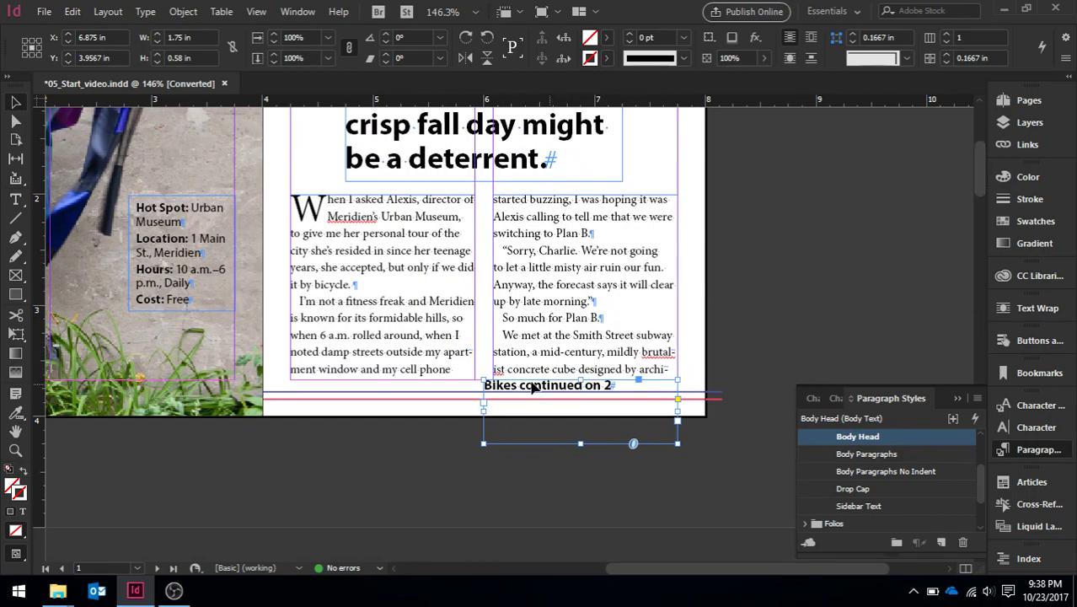
triple_click(613, 387)
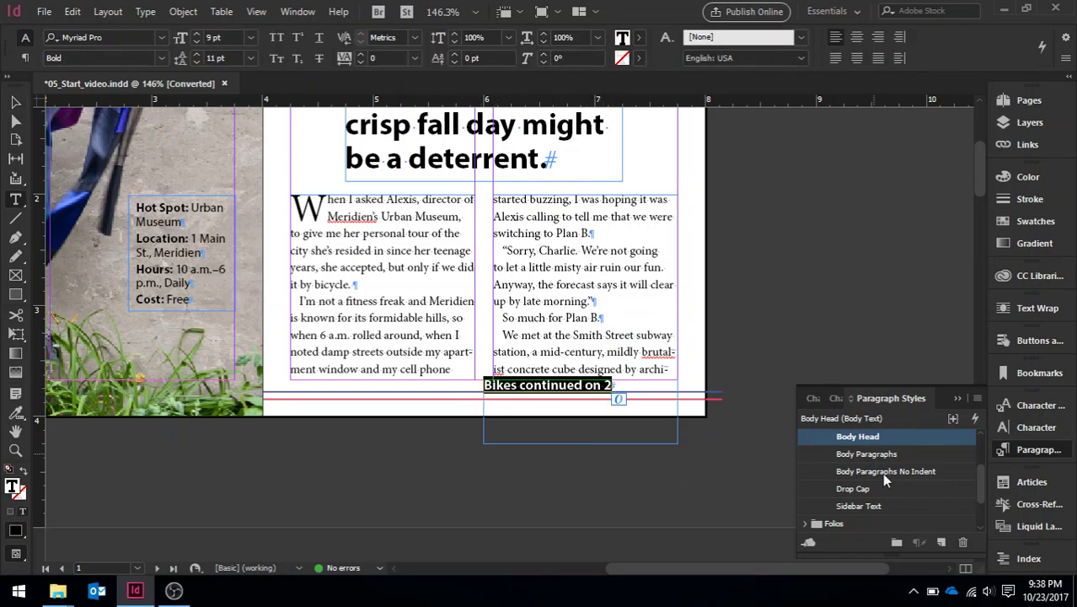
drag(980, 478, 978, 509)
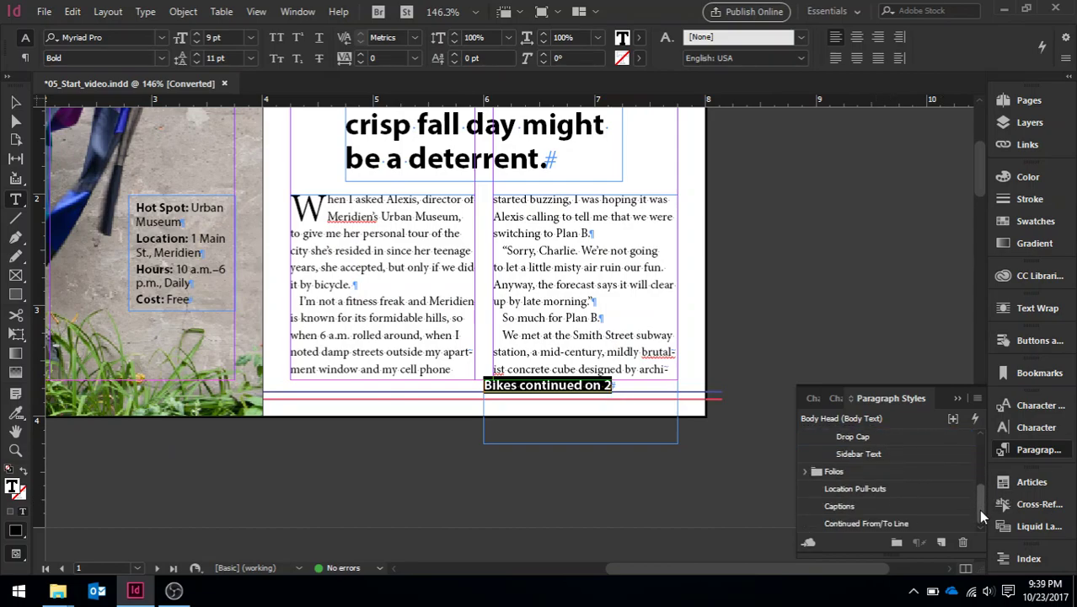
click(830, 521)
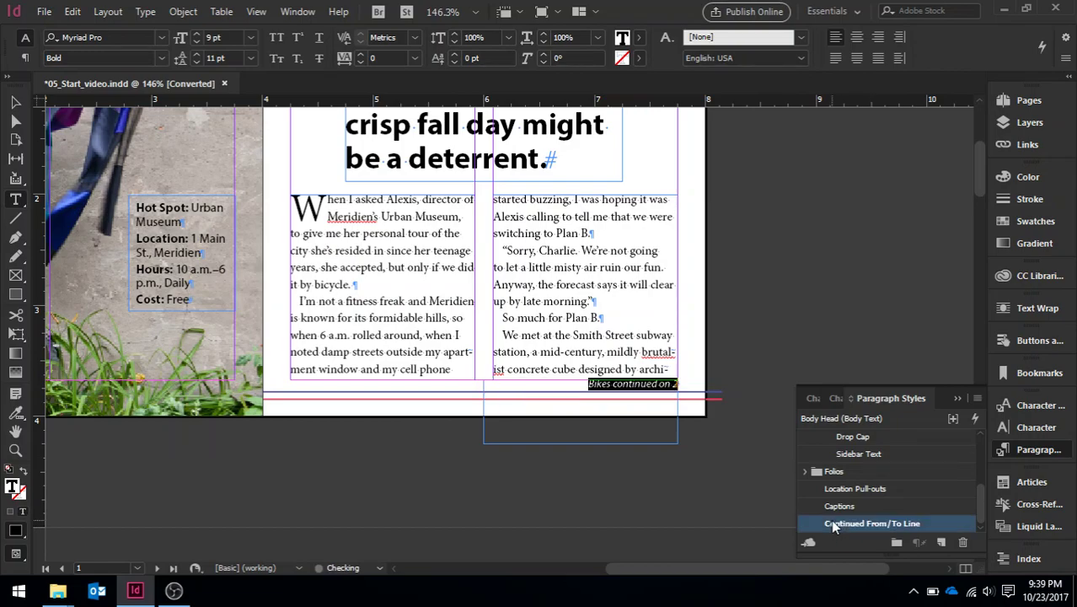
click(714, 376)
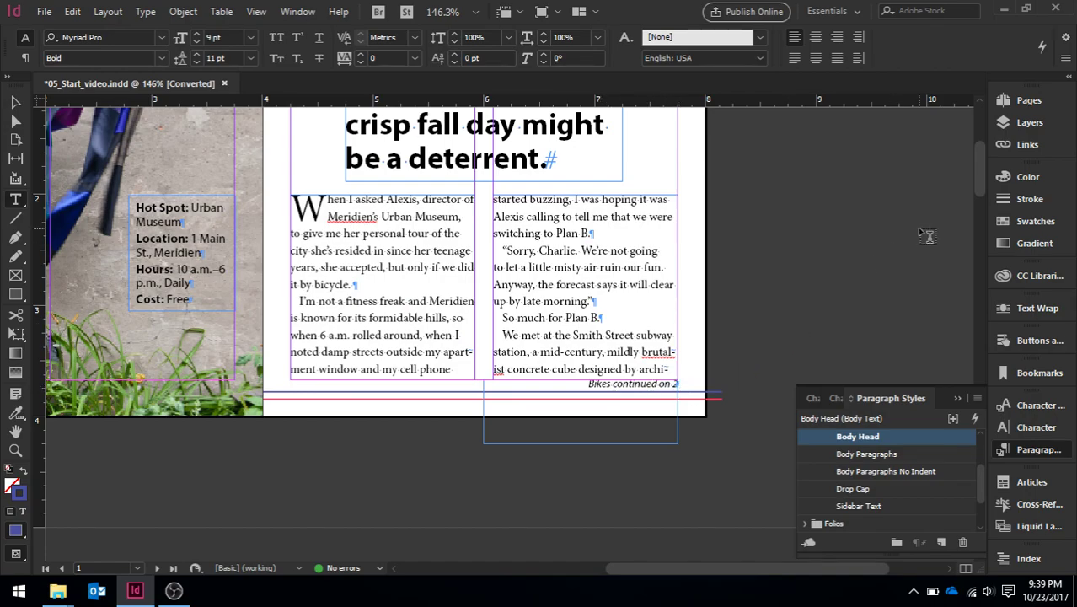
drag(978, 182, 1000, 263)
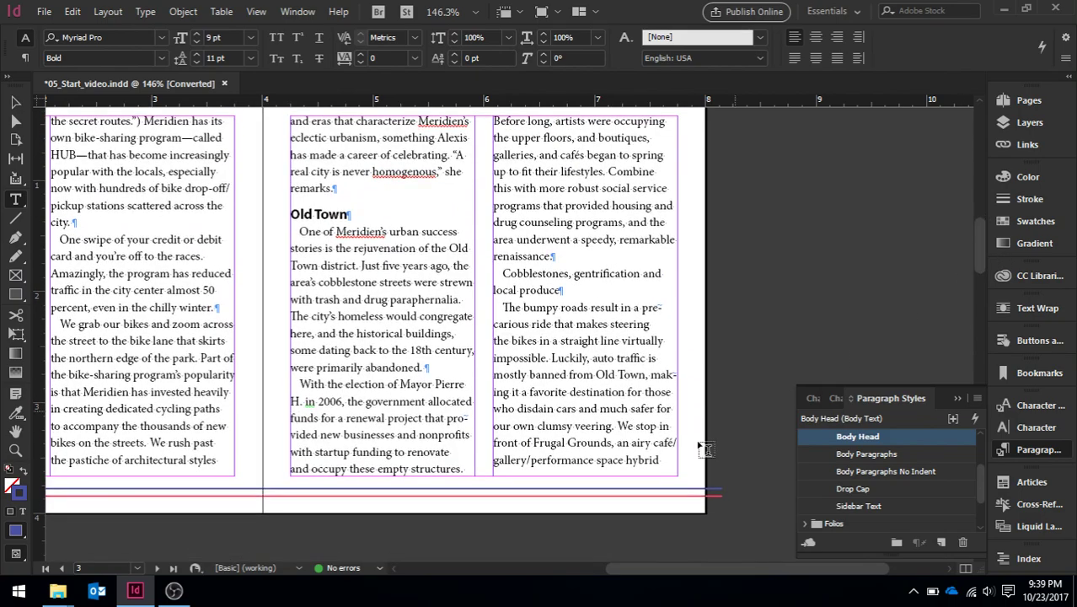
mouse_move(680, 570)
mouse_down()
mouse_move(604, 580)
mouse_move(663, 565)
mouse_up()
drag(976, 267, 978, 169)
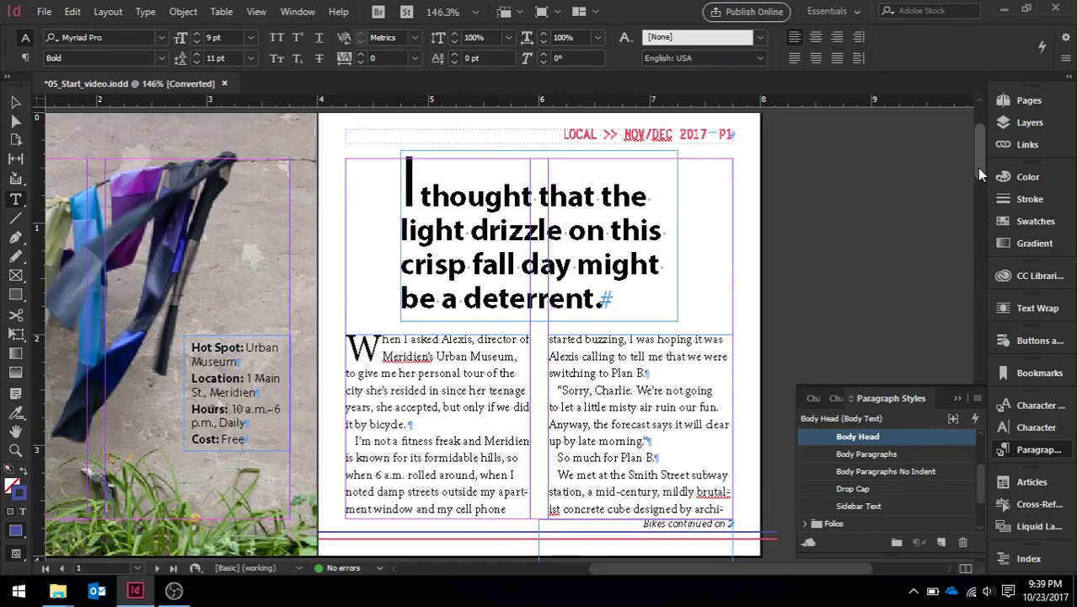